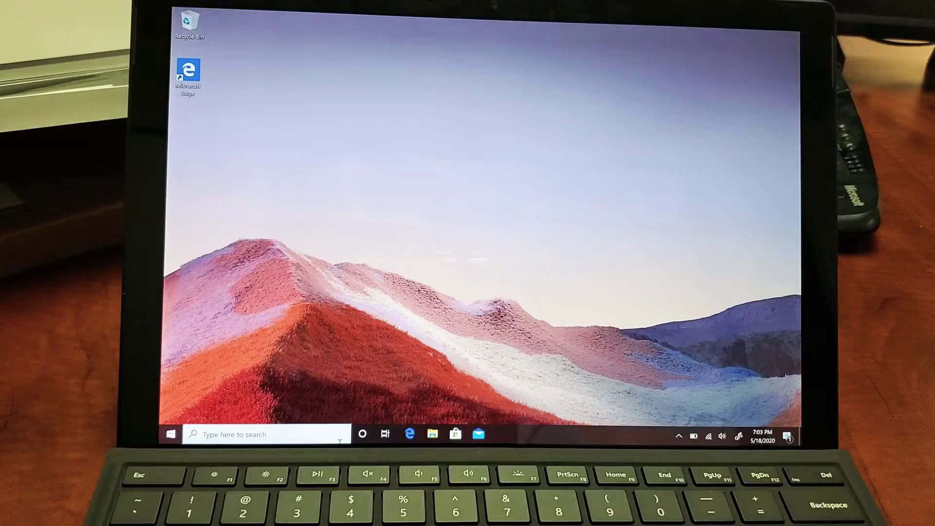
Step: Search Windows for 'reset this pc' and open the Recovery settings page
click(310, 436)
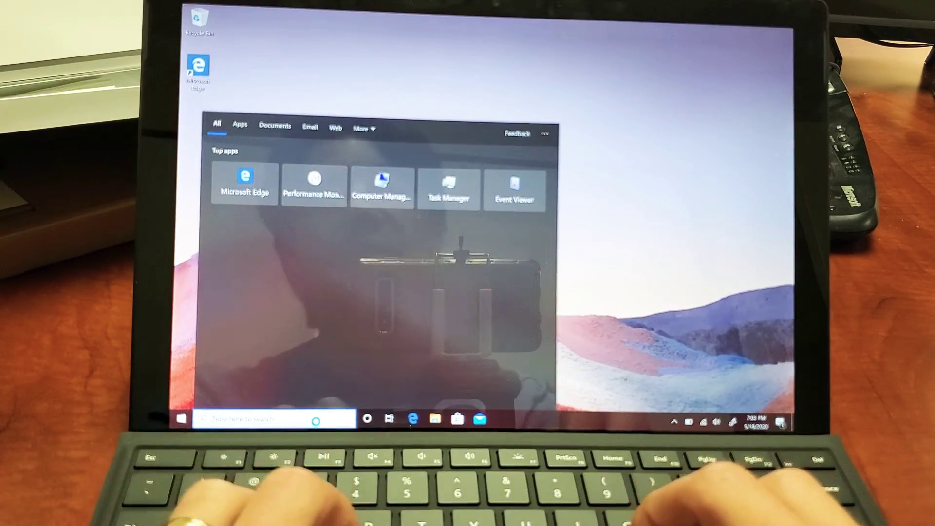
text(reset t)
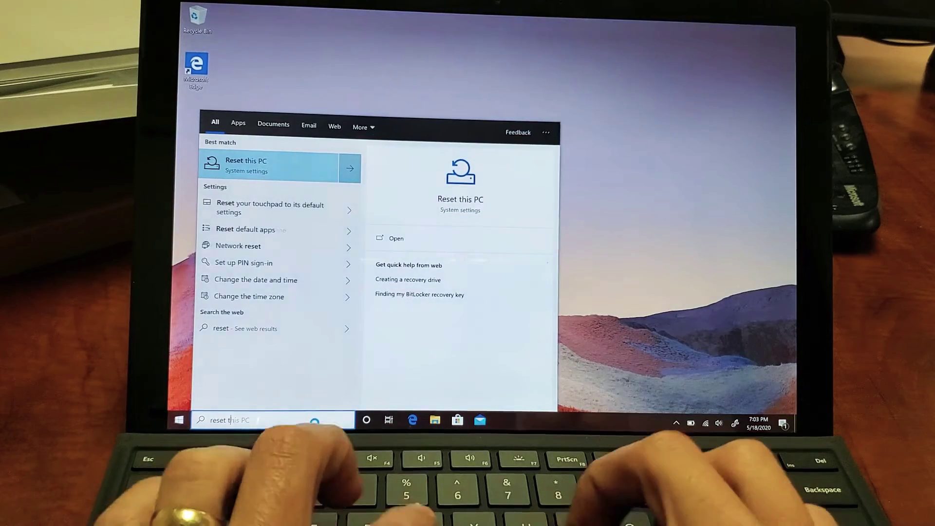
text(his pc)
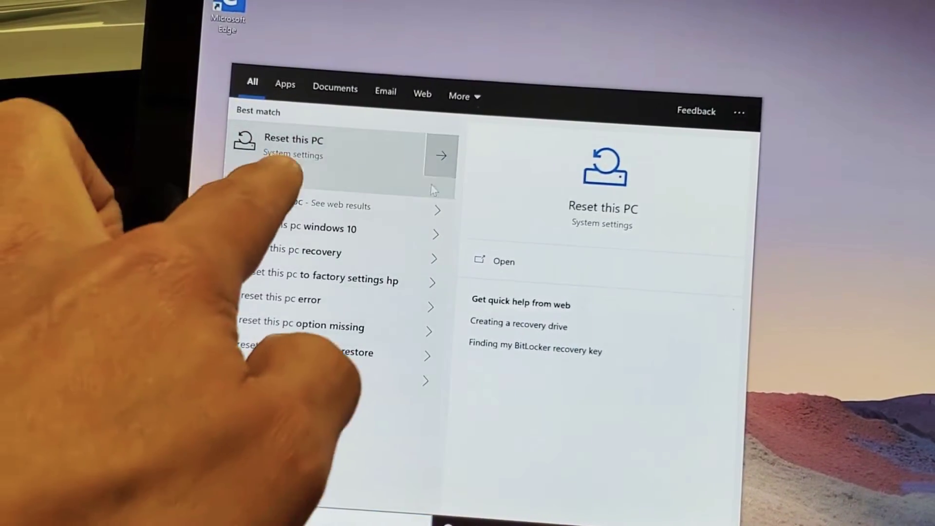
click(358, 166)
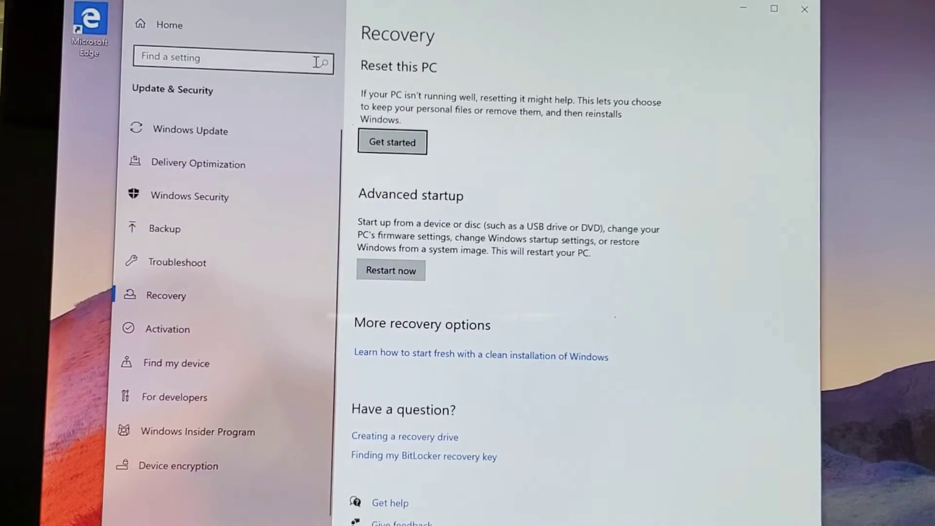
Step: Start Reset this PC to show the Keep my files or Remove everything choice
click(399, 143)
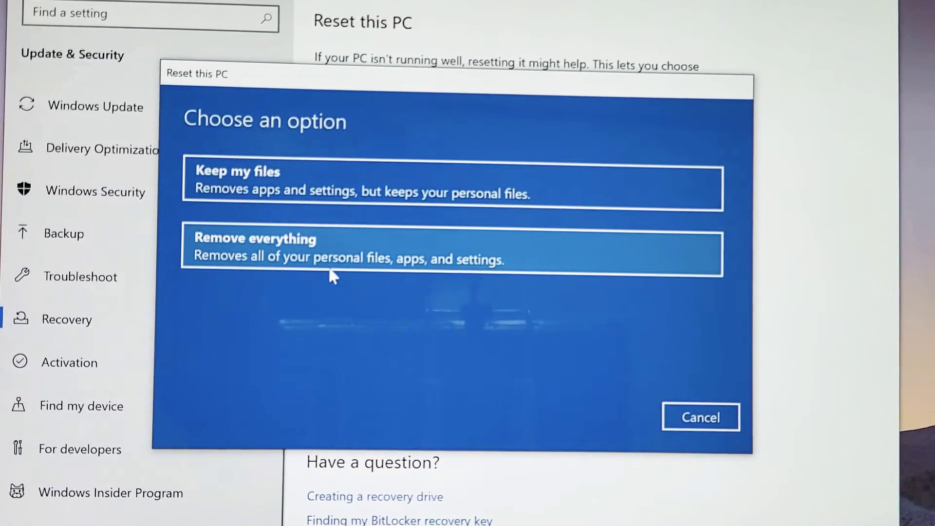
Step: Choose Remove everything and keep the default additional settings
click(309, 250)
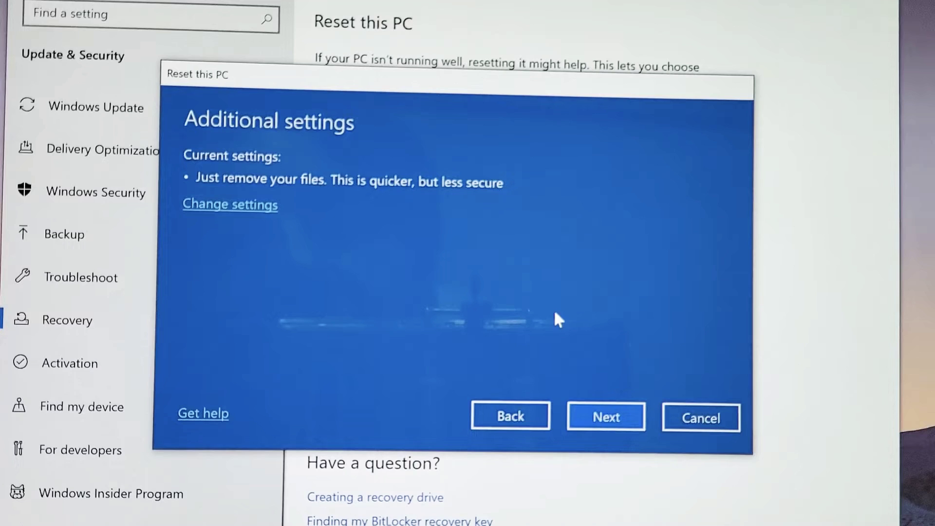
click(603, 423)
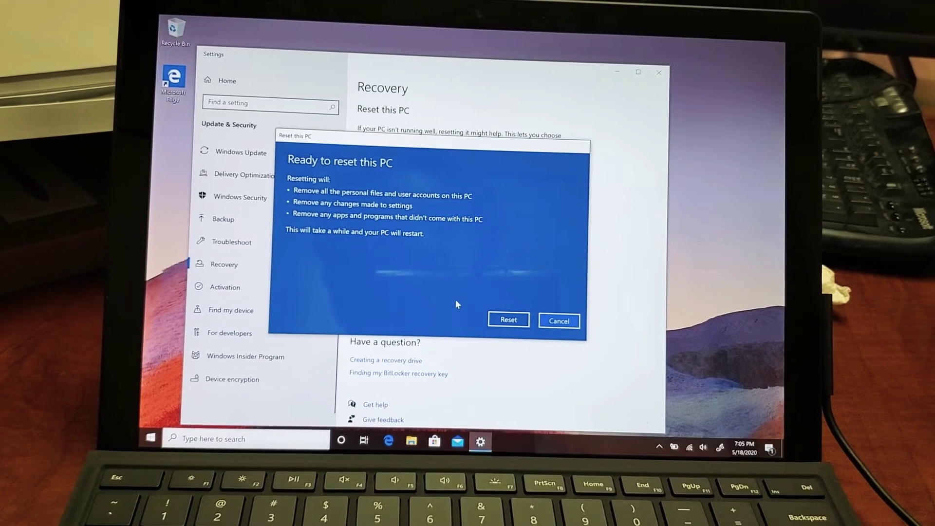
Step: Confirm the reset so Windows prepares and restarts to reset the PC
click(508, 320)
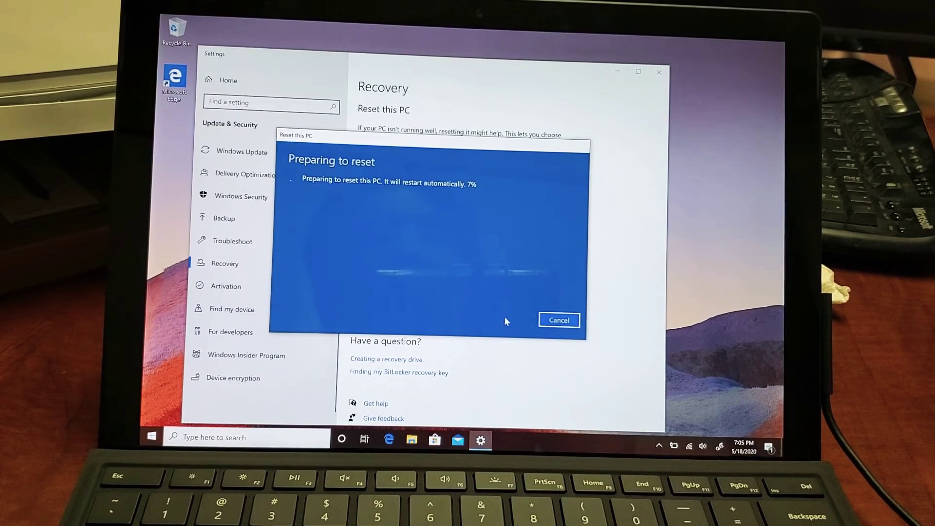